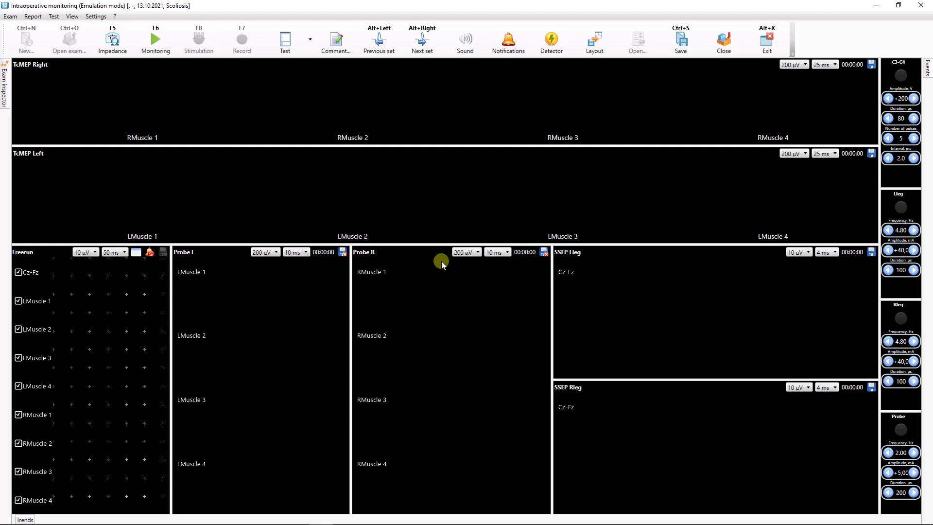
Open the Scoliosis test's Programs list via Edit test and add a new stimulation program.
left_click(55, 17)
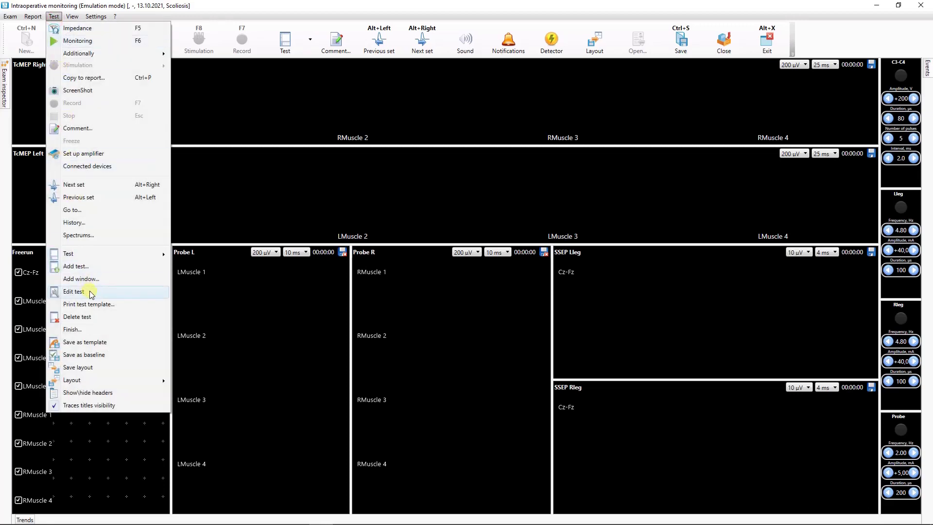
left_click(91, 294)
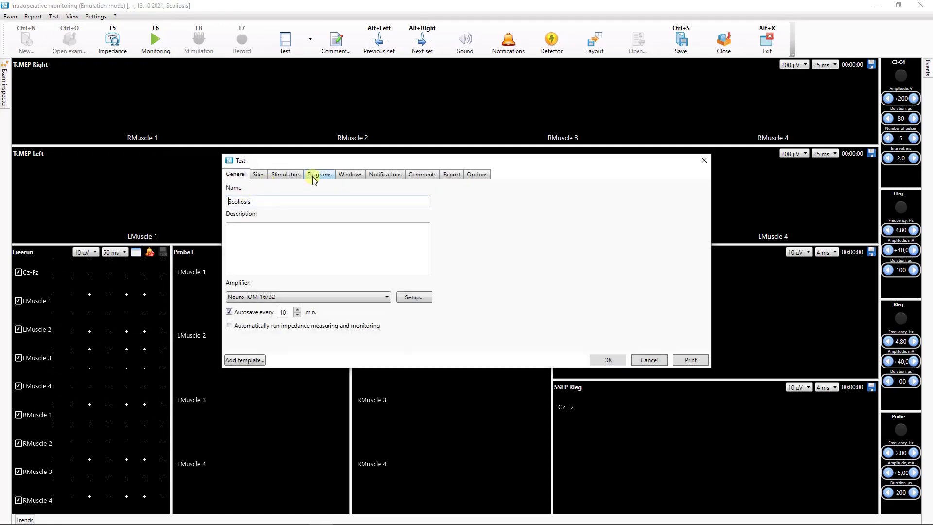
left_click(314, 178)
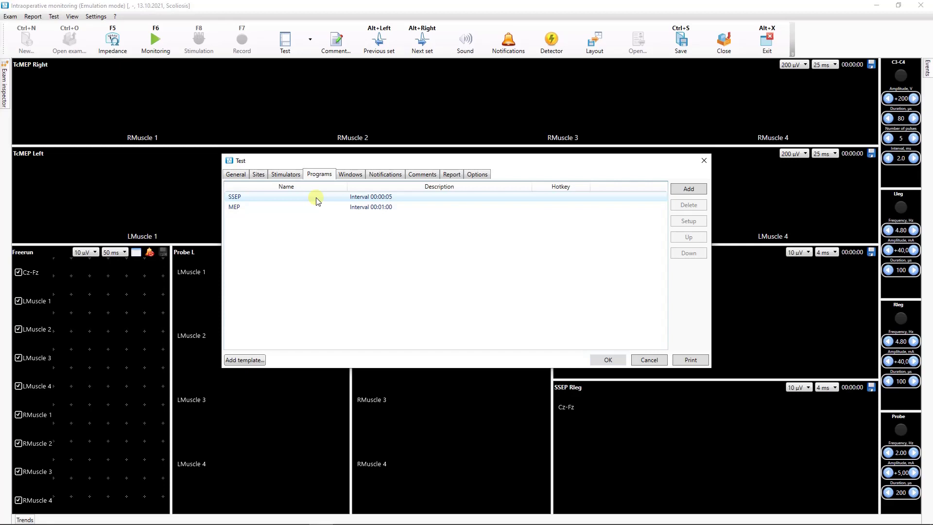
left_click(685, 189)
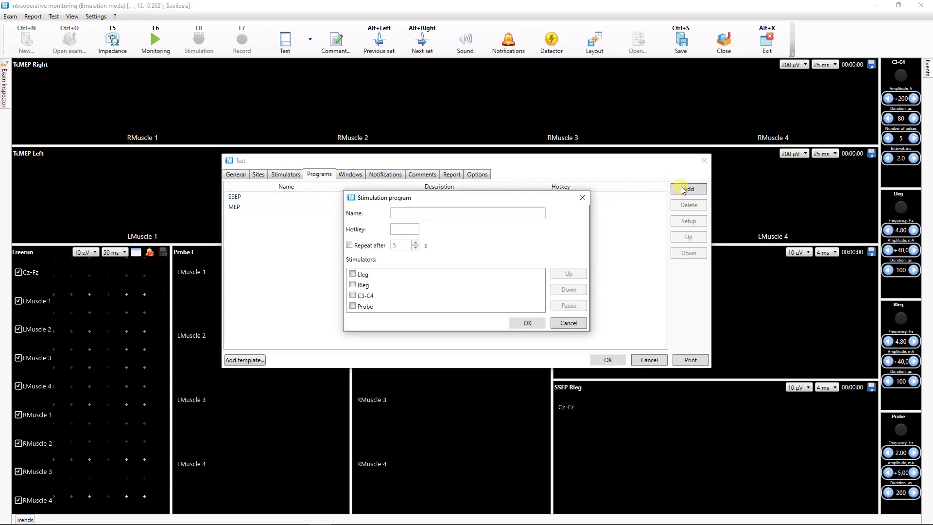
Enter 'New program' as the name, bind hotkey F4, and tick Repeat after with 60 s.
type("New program")
left_click(403, 230)
key("F4")
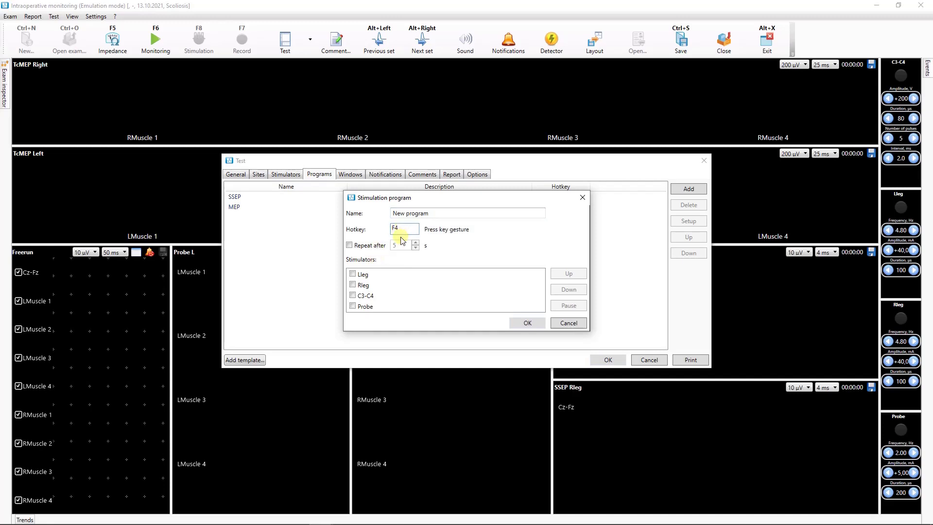
left_click(356, 250)
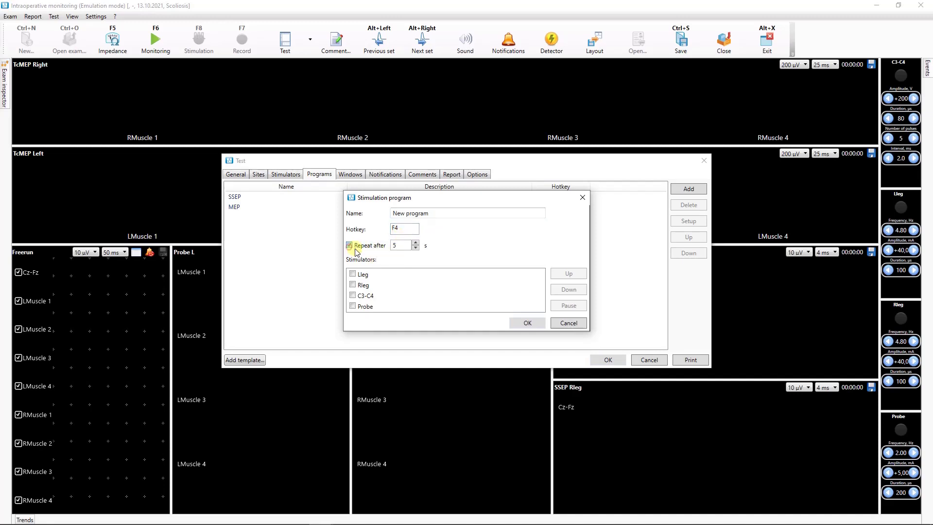
double_click(401, 246)
type("60")
Tick the Lleg, Rleg and C3-C4 stimulators, moving C3-C4 up and back so it stays last.
left_click(353, 275)
left_click(353, 285)
left_click(353, 296)
left_click(362, 295)
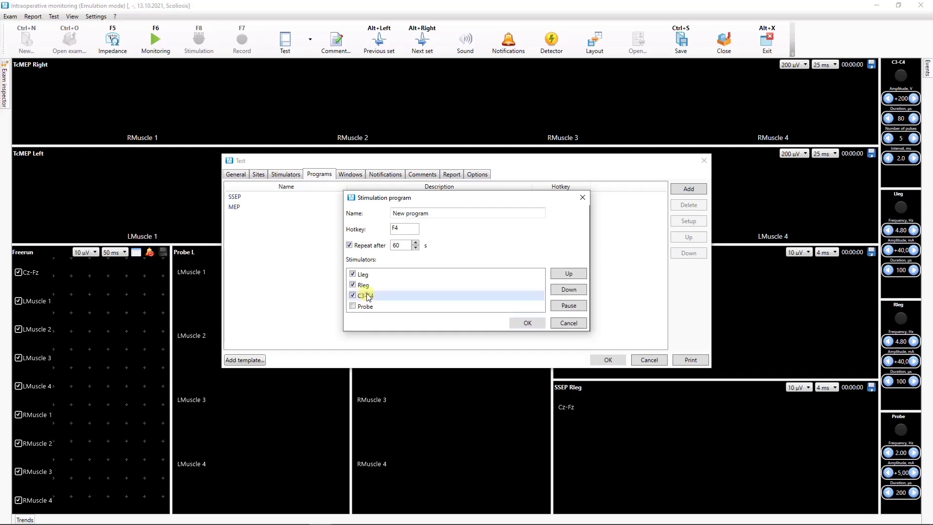
left_click(567, 277)
left_click(570, 291)
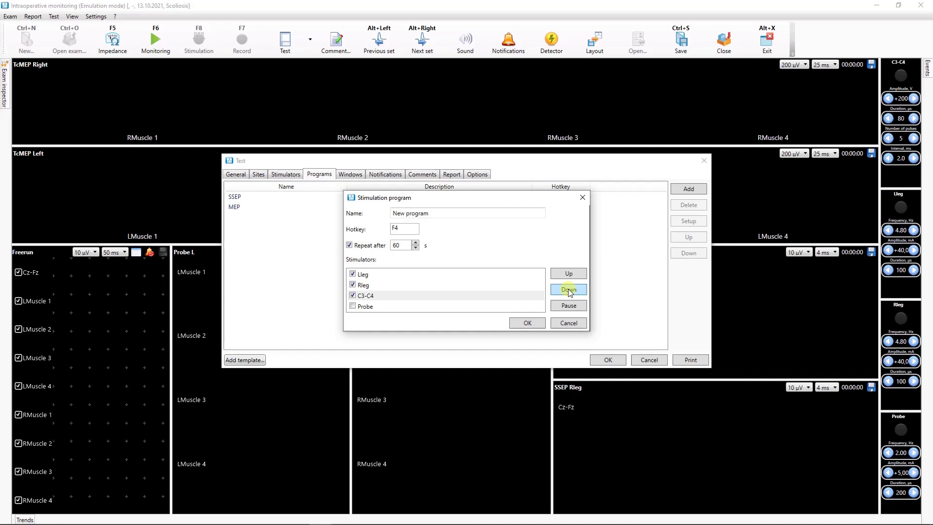
left_click(427, 297)
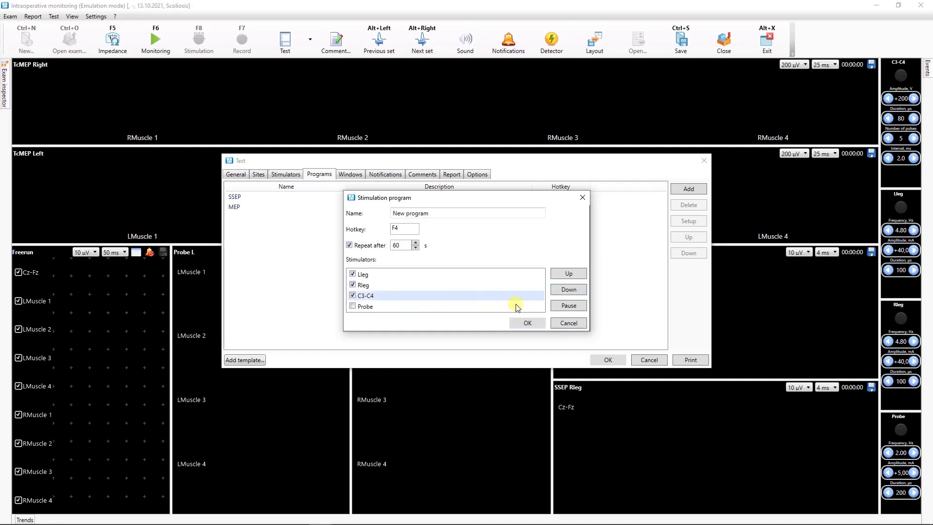
left_click(564, 307)
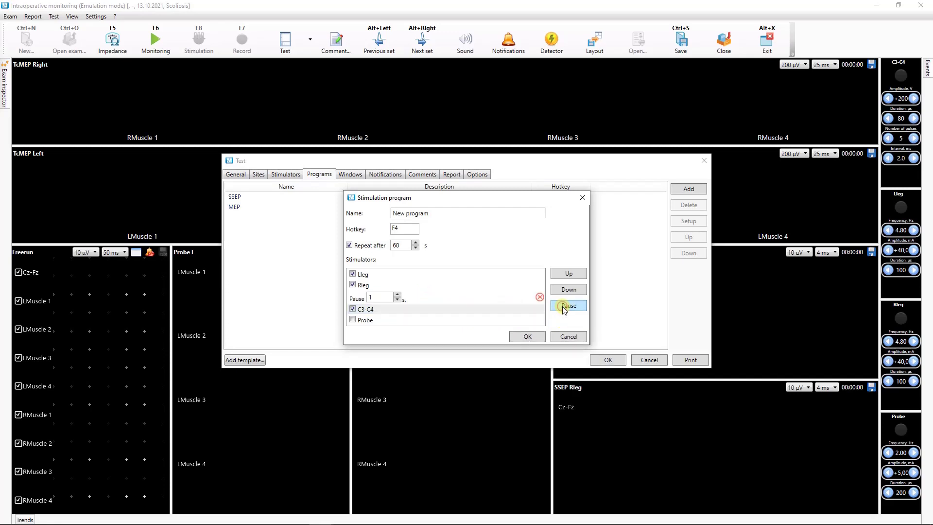
left_click(399, 295)
left_click(399, 295)
left_click(400, 295)
left_click(400, 295)
left_click(399, 296)
left_click(399, 295)
left_click(400, 295)
left_click(539, 298)
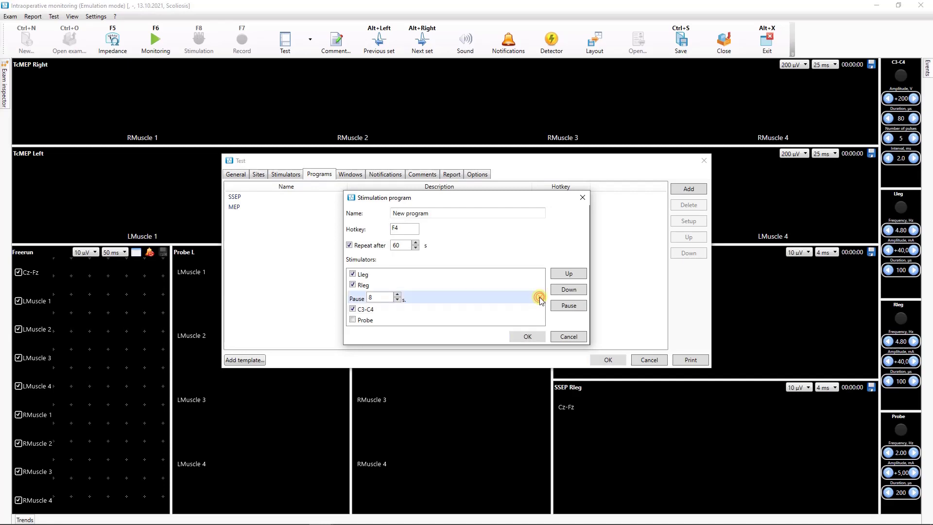
left_click(540, 297)
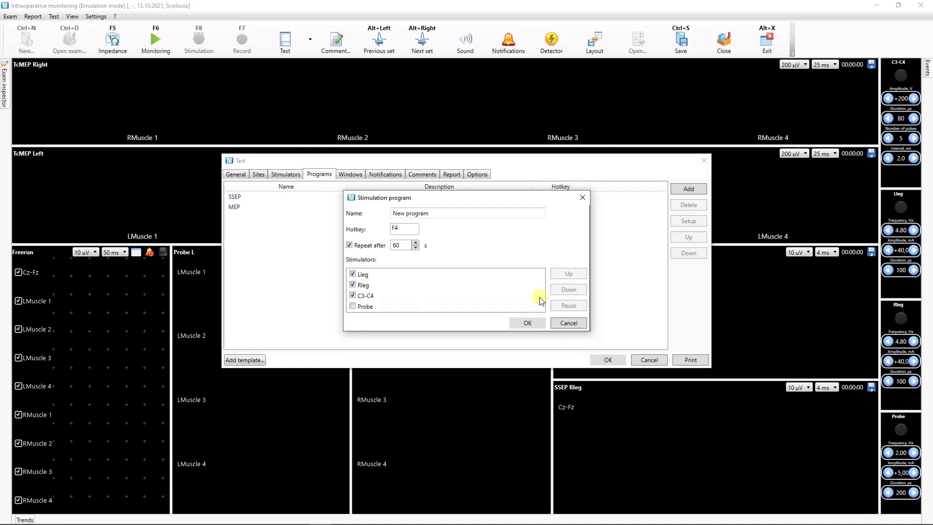
Untick C3-C4 and select the Lleg and Rleg stimulator entries.
left_click(353, 297)
left_click(370, 275)
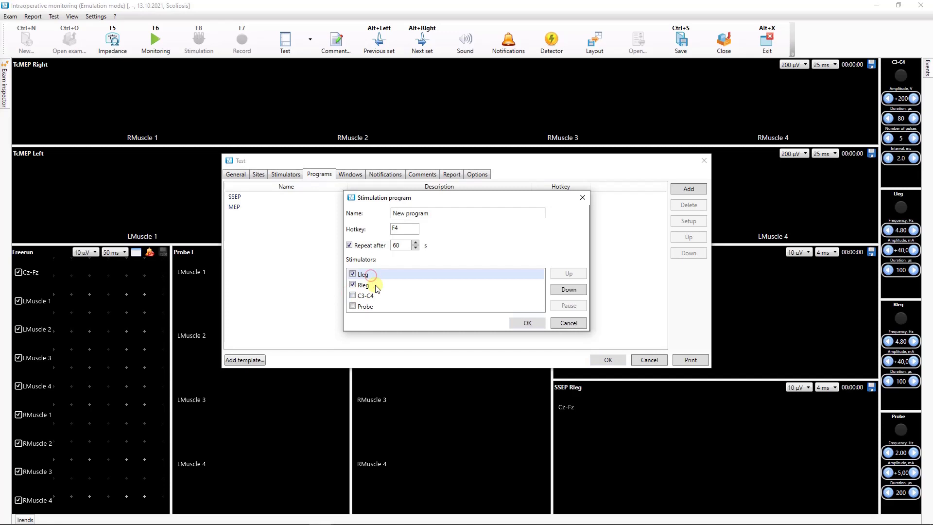
left_click(377, 286)
left_click(378, 275)
left_click(380, 287)
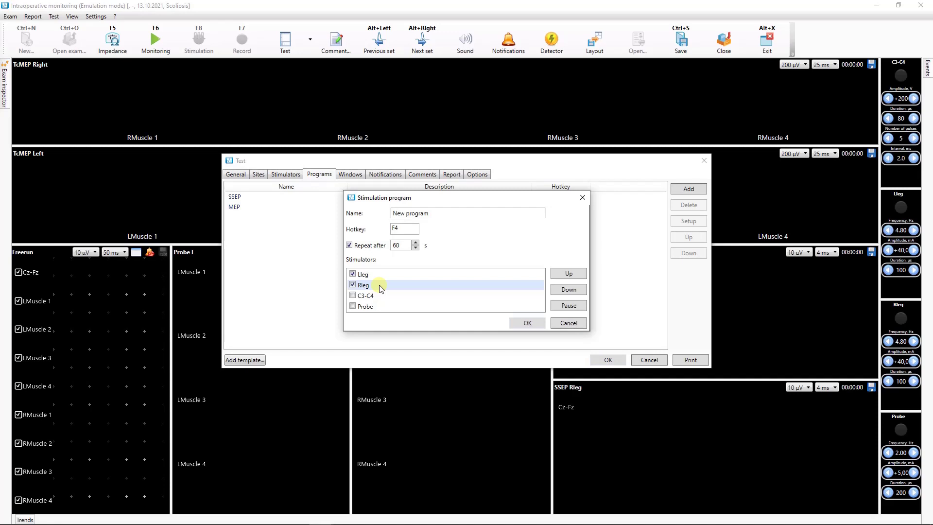
Untick Lleg and Rleg, re-tick C3-C4, and save the new stimulation program.
left_click(354, 274)
left_click(353, 285)
left_click(354, 296)
left_click(518, 323)
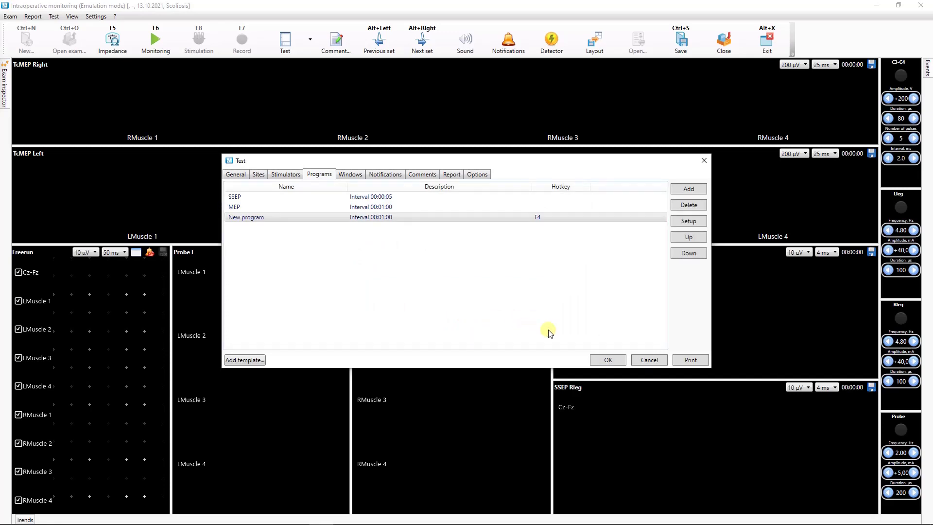
Apply the test settings, start Monitoring (F6), and show the Stimulation (F8) program choices.
left_click(608, 360)
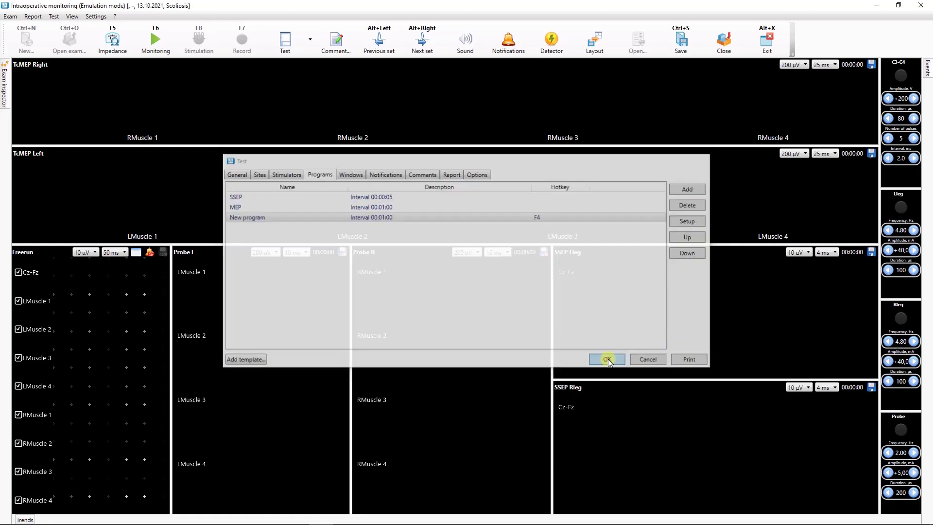
left_click(156, 48)
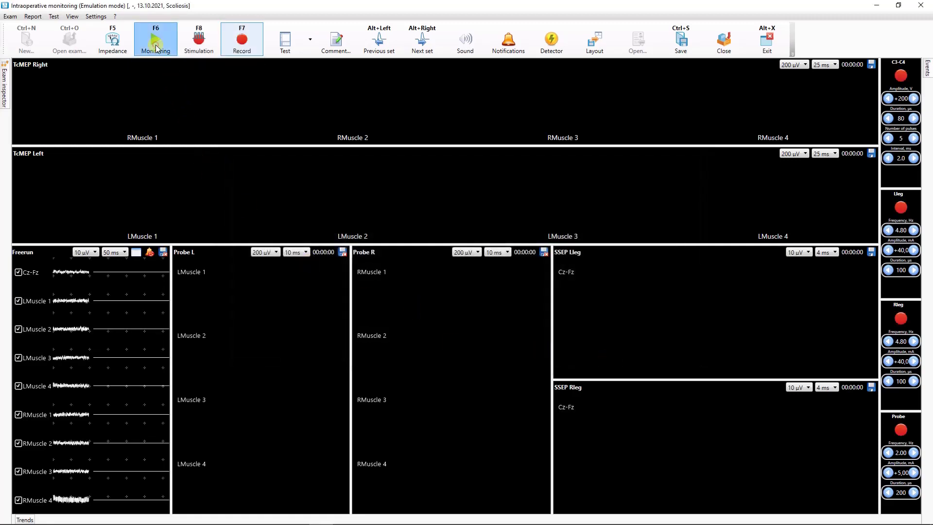
left_click(199, 48)
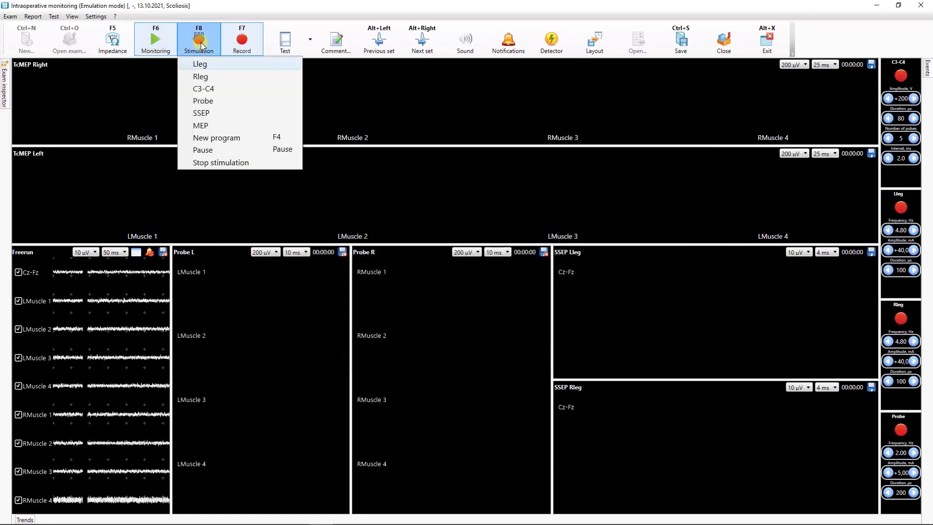
Run New program (F4) to record TcMEP Right and Left responses, then stop it repeating.
left_click(214, 138)
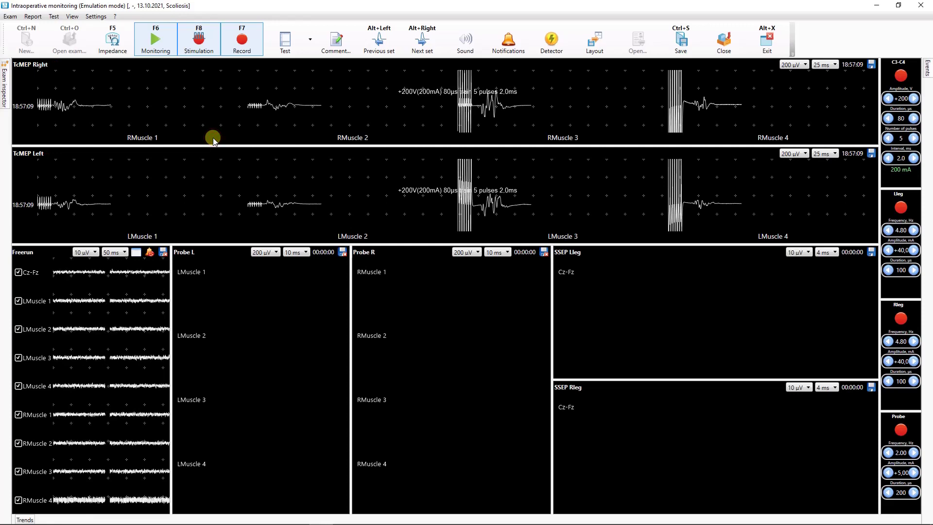
left_click(198, 40)
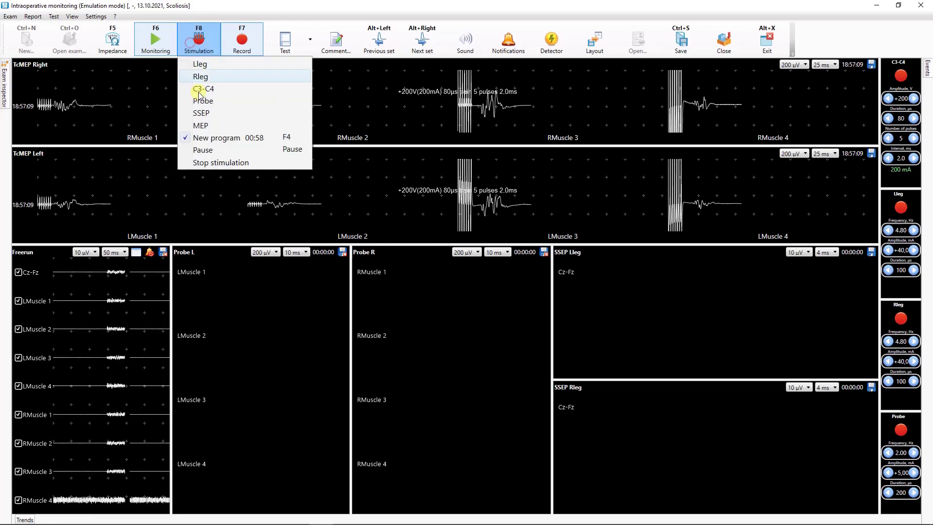
left_click(255, 139)
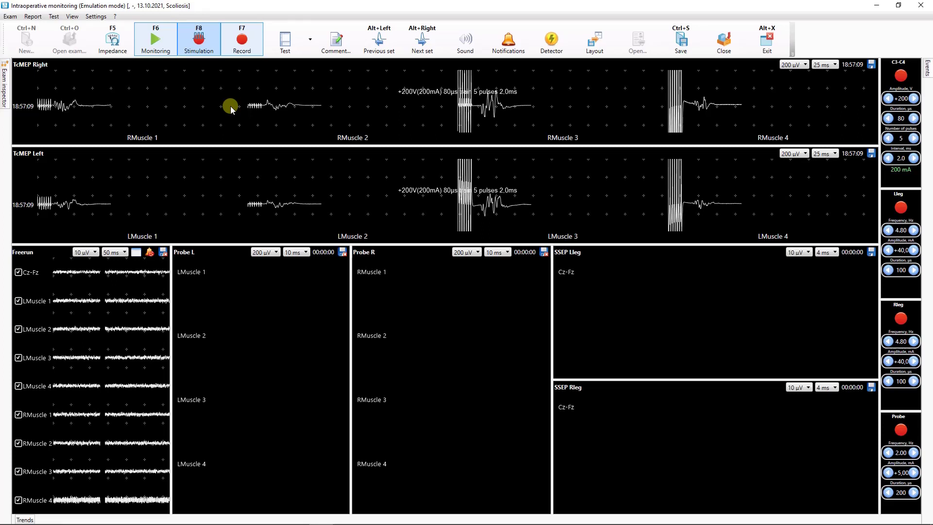
left_click(200, 50)
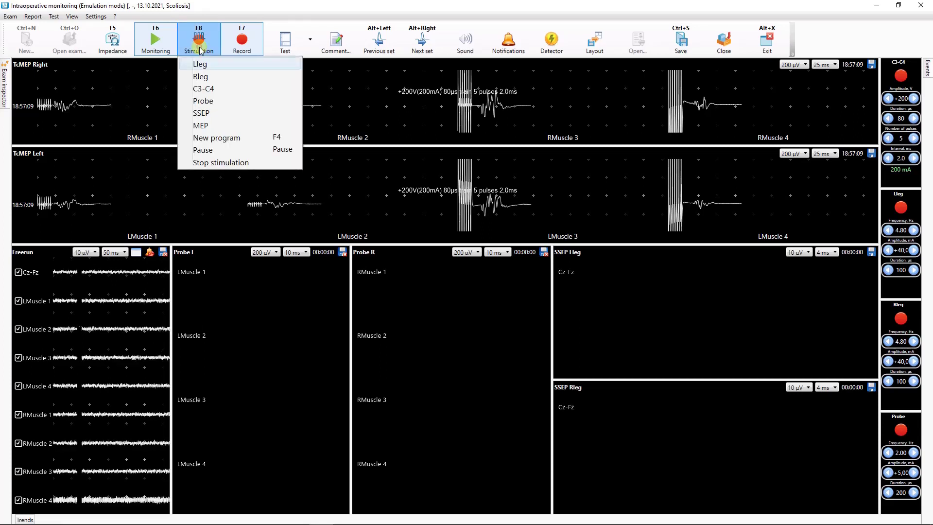
Start SSEP stimulation, add MEP alongside it, then stop all stimulation.
left_click(213, 113)
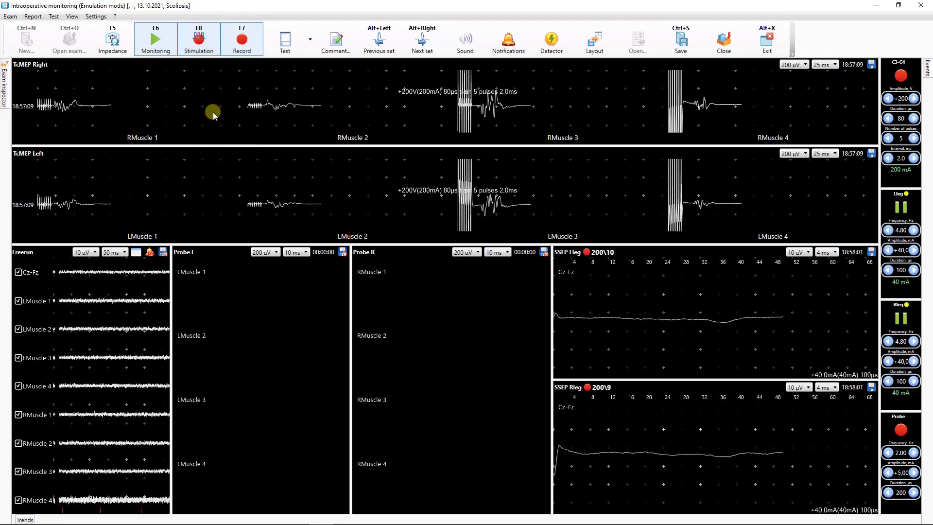
left_click(199, 40)
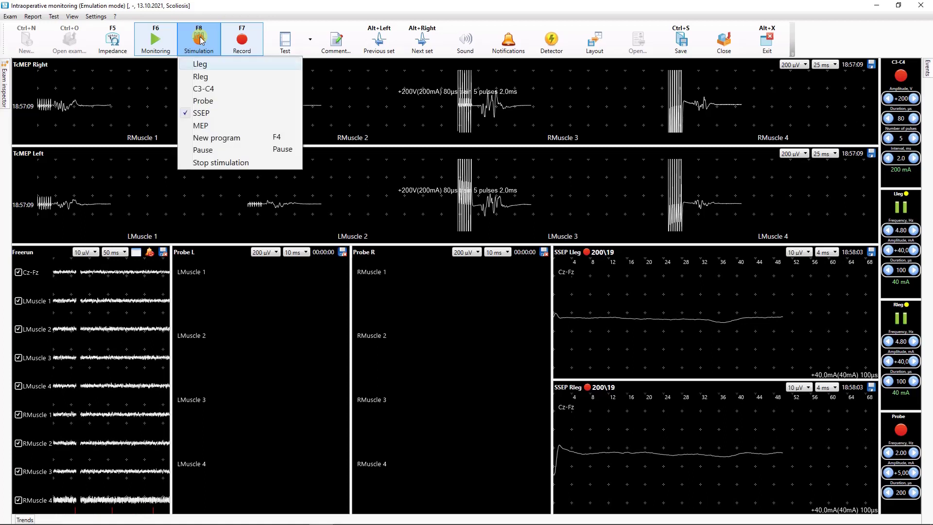
left_click(207, 125)
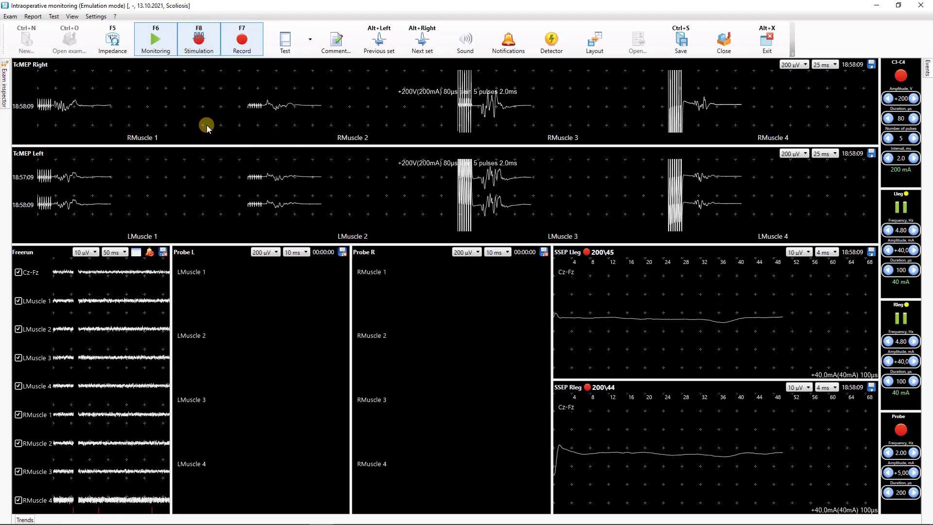
left_click(197, 46)
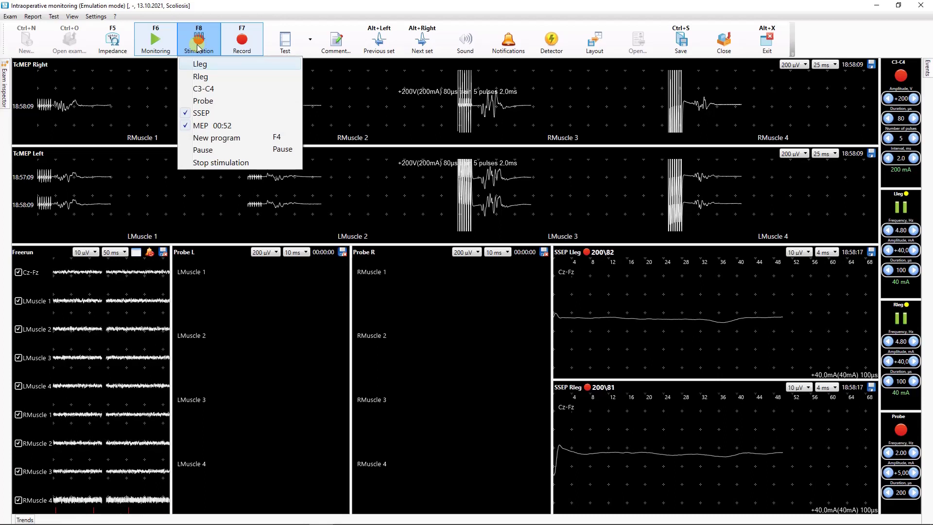
left_click(218, 165)
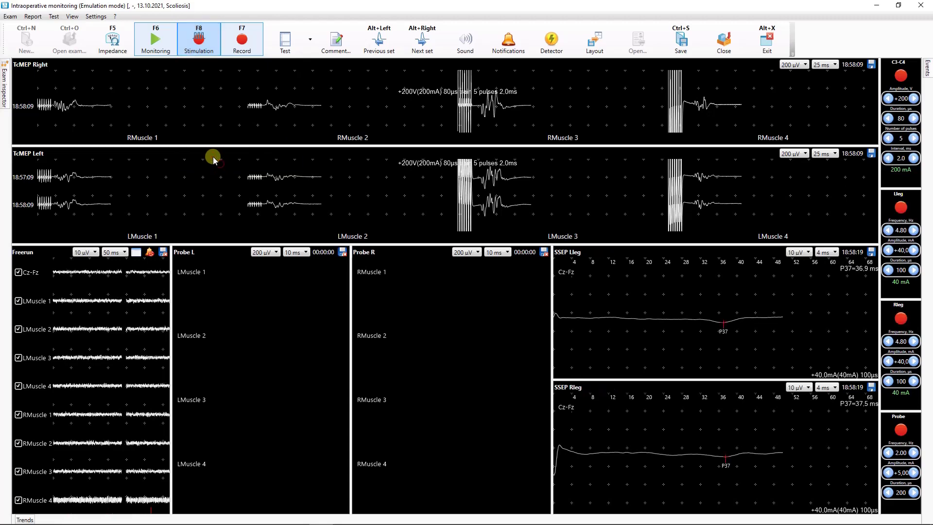
Edit New program in the test's Programs tab and untick Repeat after so it fires once.
left_click(55, 17)
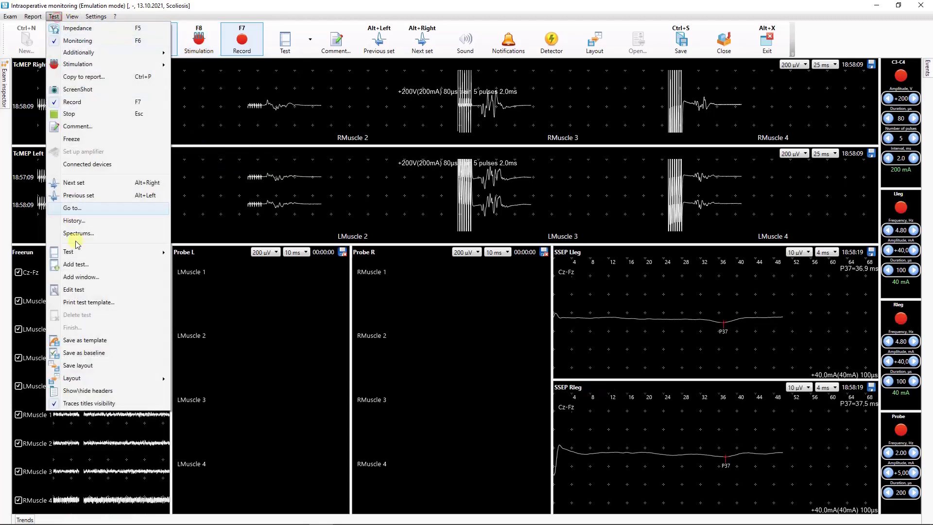
left_click(91, 290)
left_click(319, 174)
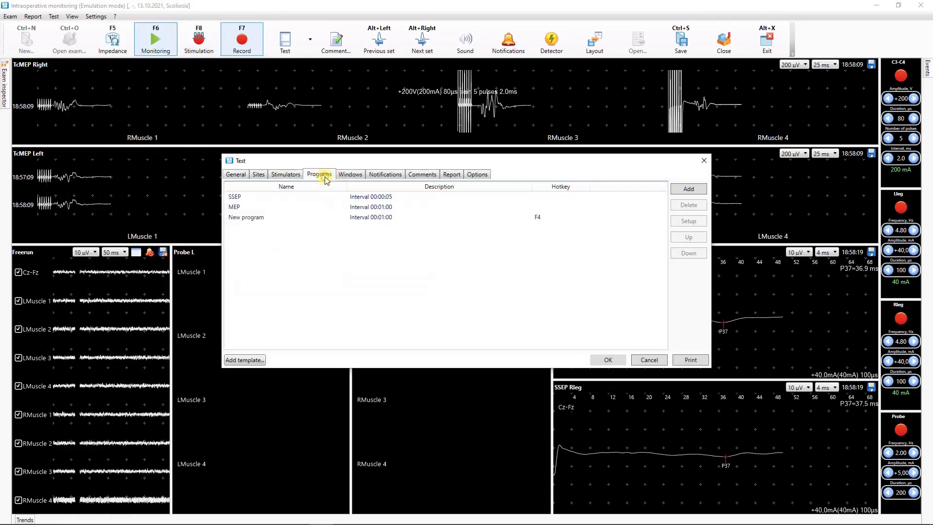
left_click(365, 218)
left_click(689, 221)
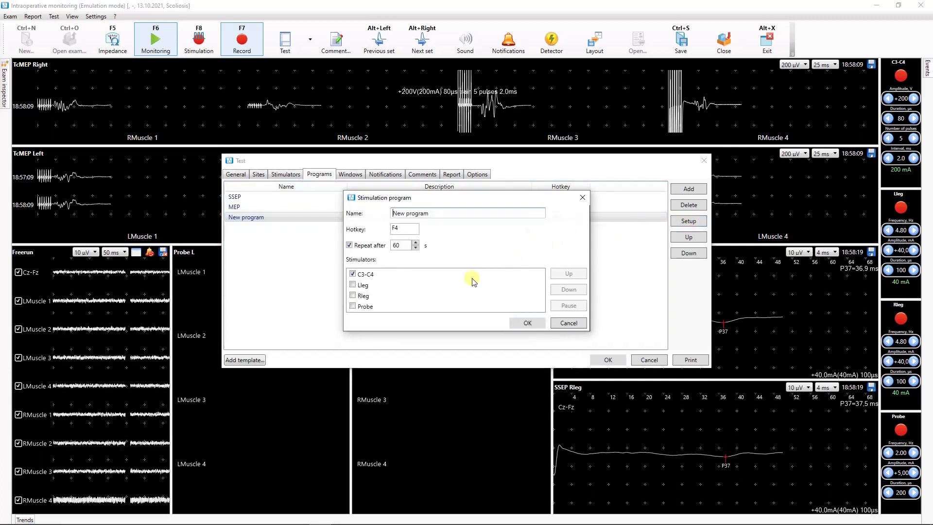
left_click(350, 245)
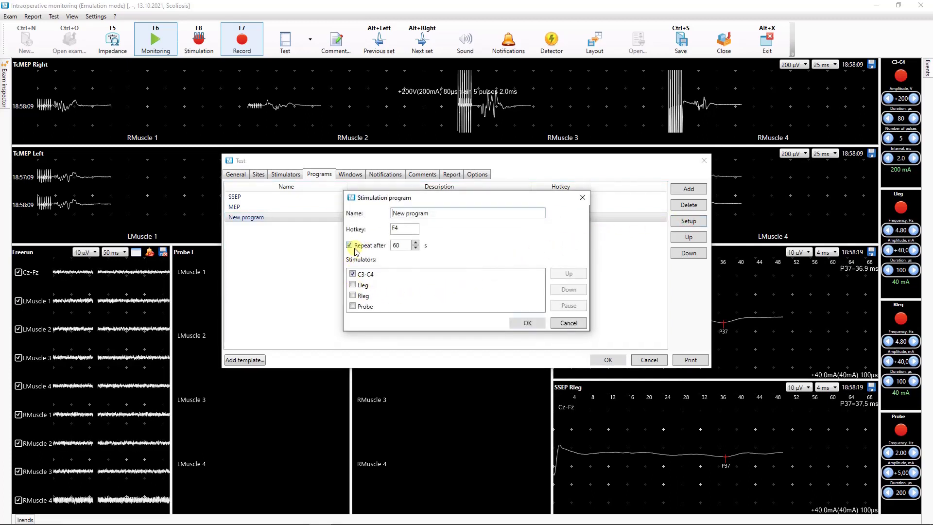
left_click(520, 322)
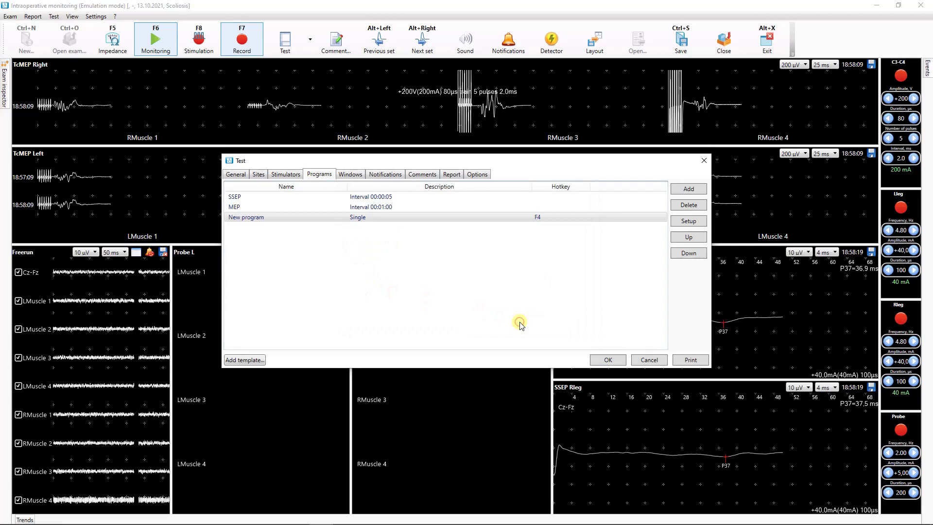
Delete New program with confirmation, then move MEP up and back below SSEP.
left_click(688, 206)
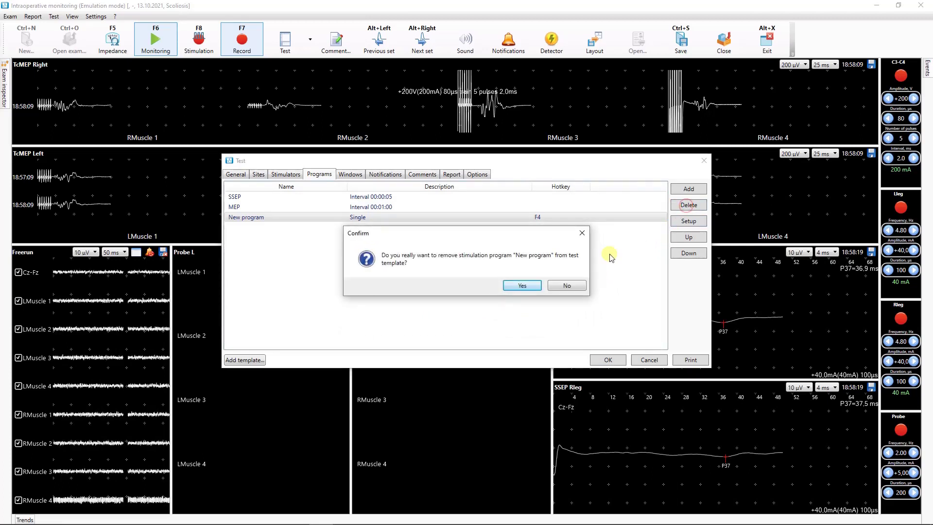
left_click(517, 287)
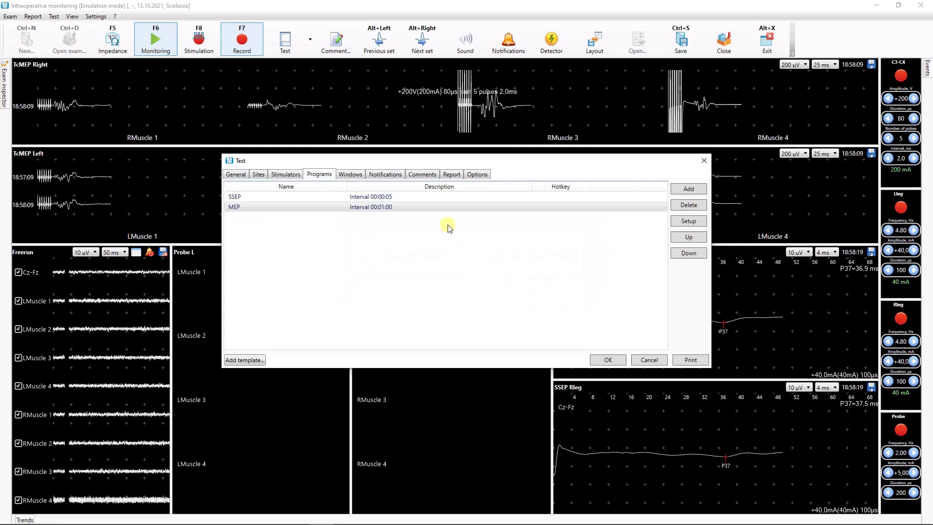
left_click(689, 238)
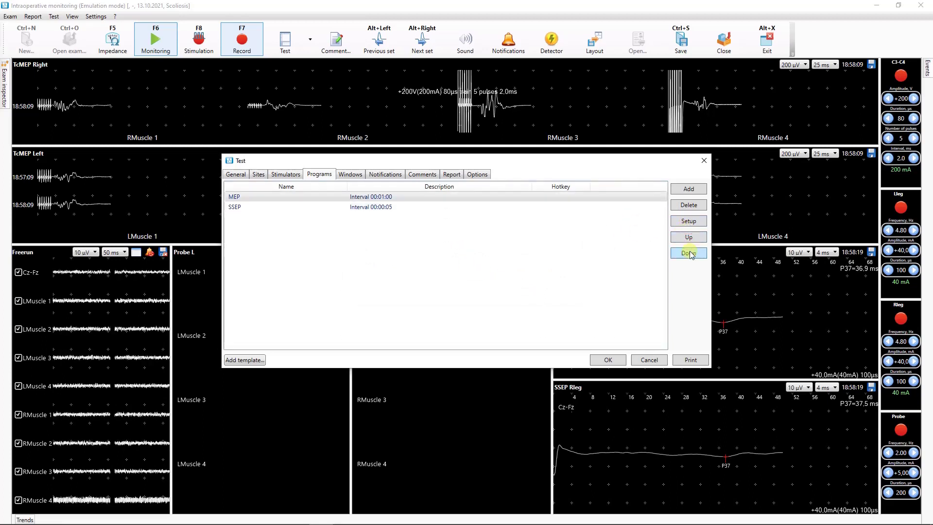
left_click(690, 253)
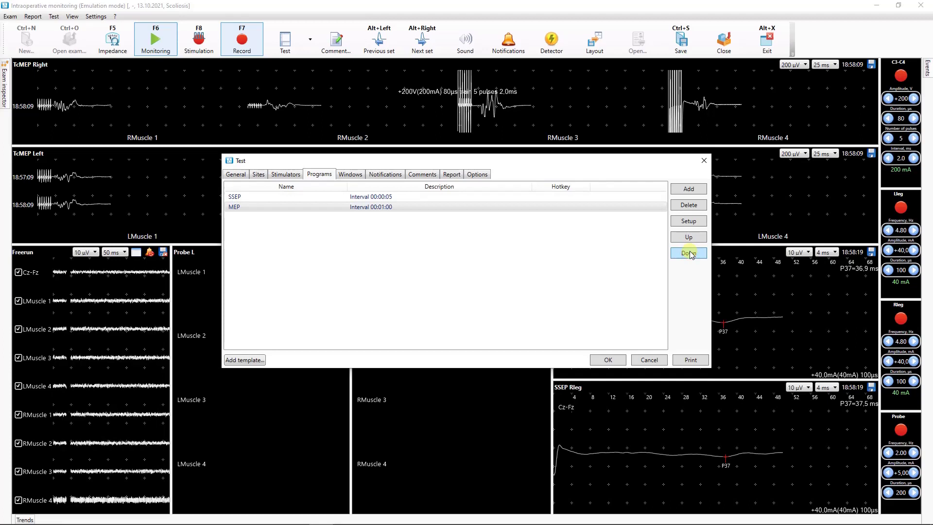